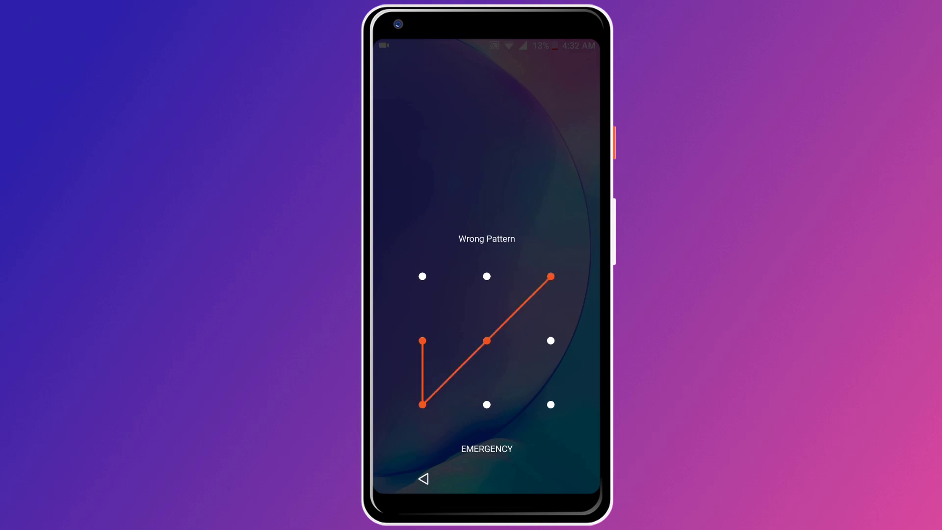
Step: Trace an unlock pattern on the phone's lock screen that gets rejected as a wrong pattern
mouse_move(422, 276)
mouse_down()
mouse_move(487, 340)
mouse_move(422, 362)
mouse_move(422, 404)
mouse_up()
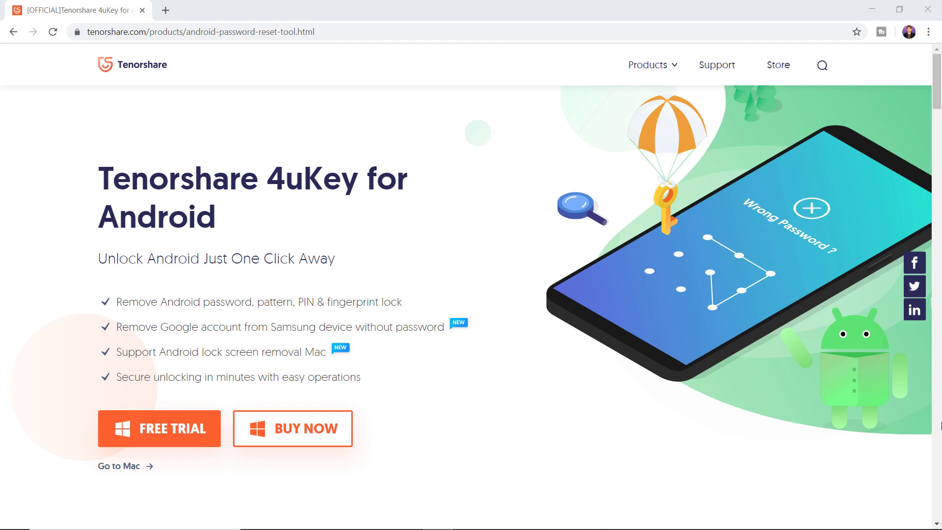
Step: Start the FREE TRIAL download of 4uKey for Android from the Tenorshare product page
click(192, 444)
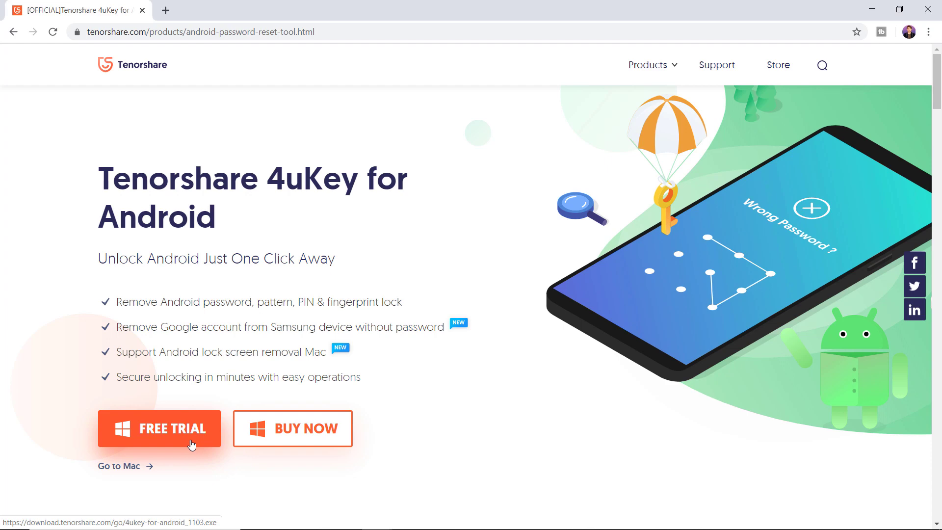
click(192, 443)
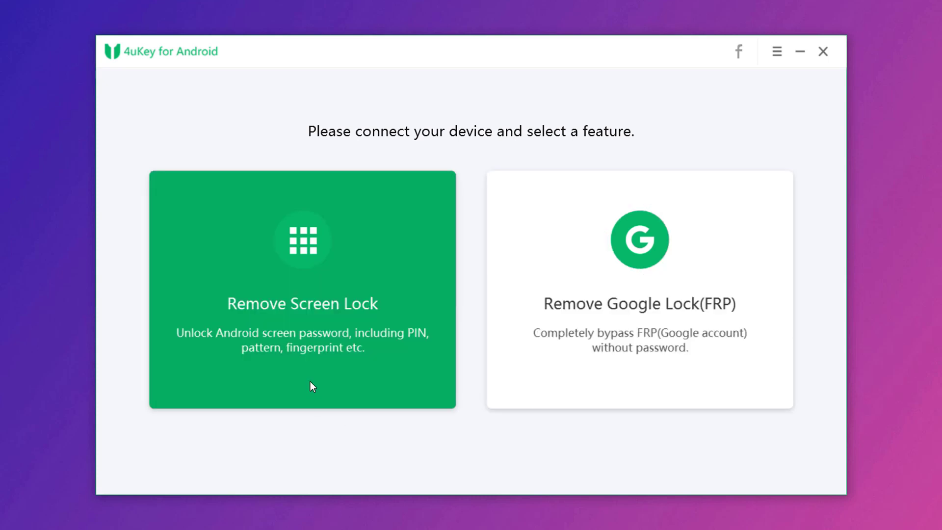
Step: Choose Remove Screen Lock on the feature selection screen
click(310, 382)
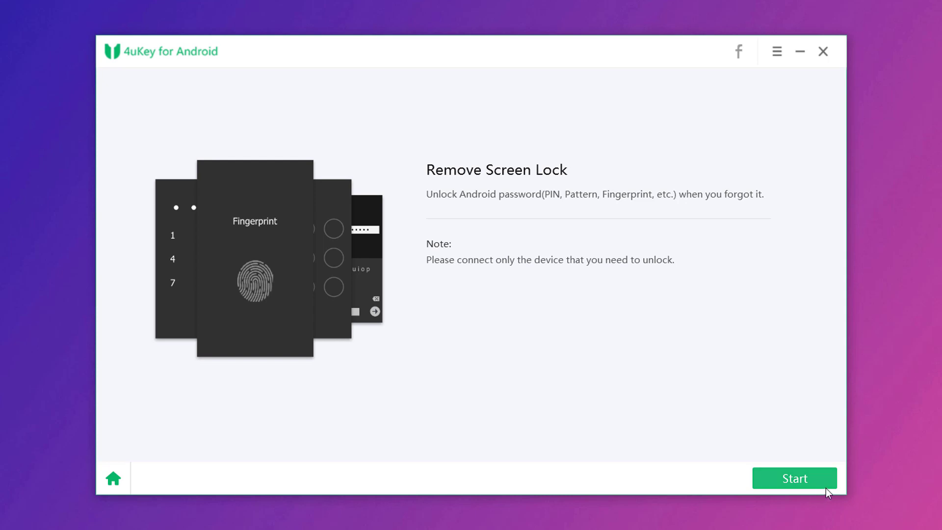
Step: Start the screen lock removal and confirm Yes to erasing all device data
click(817, 478)
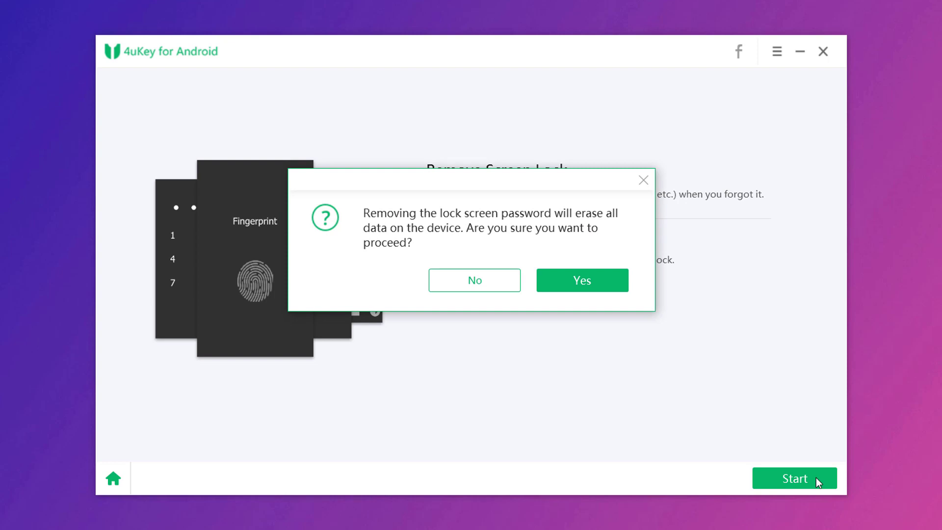
click(608, 281)
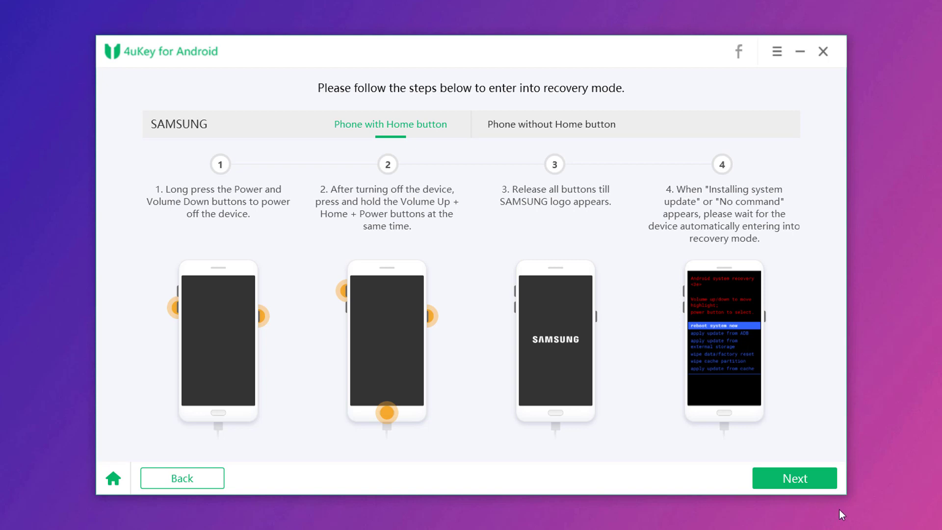
Step: Continue with Next once the phone is in recovery mode, completing the password removal
click(819, 481)
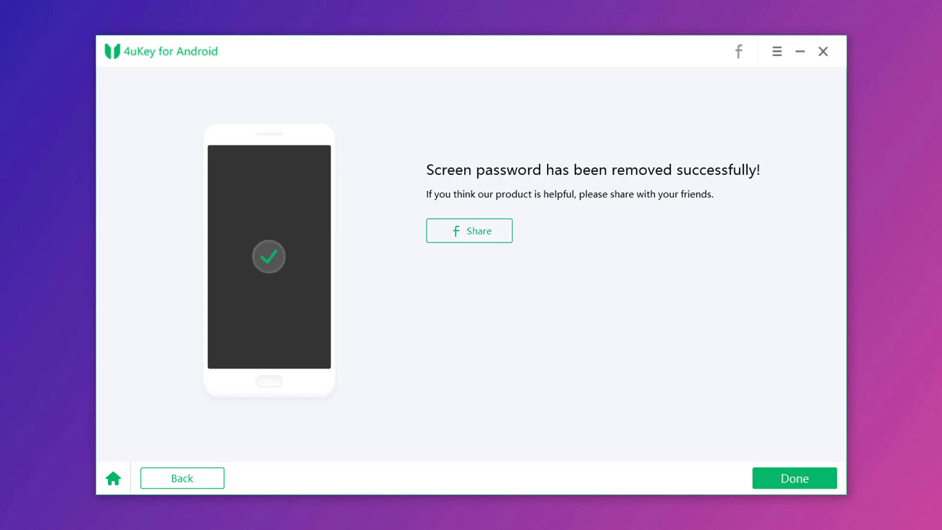
Step: Finish with Done, choose Remove Google Lock (FRP) and start it
click(824, 479)
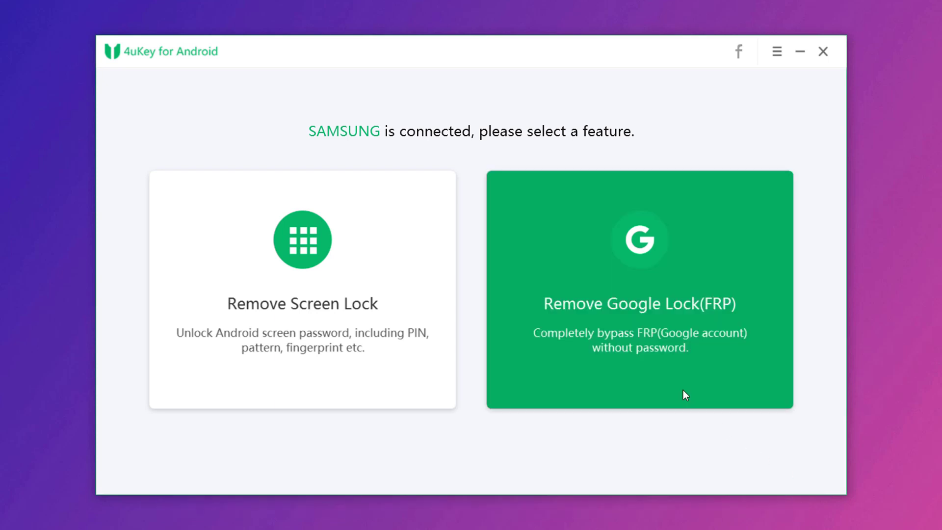
click(683, 395)
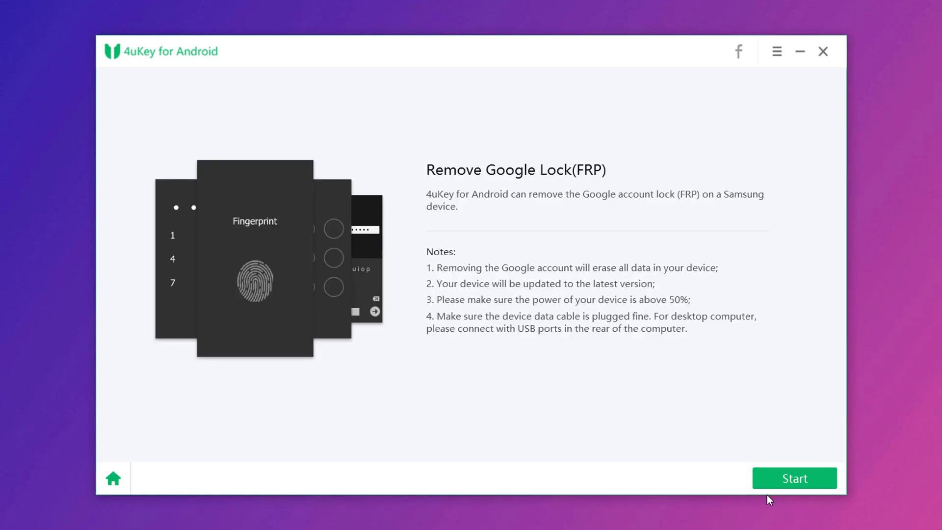
click(777, 479)
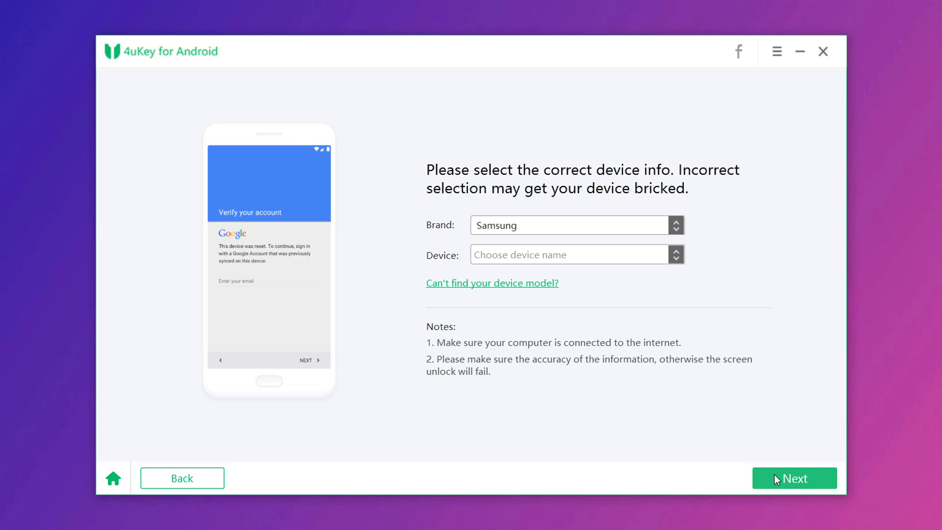
Step: Select Galaxy J5 as the device model and continue with Next
click(676, 255)
drag(680, 280, 679, 361)
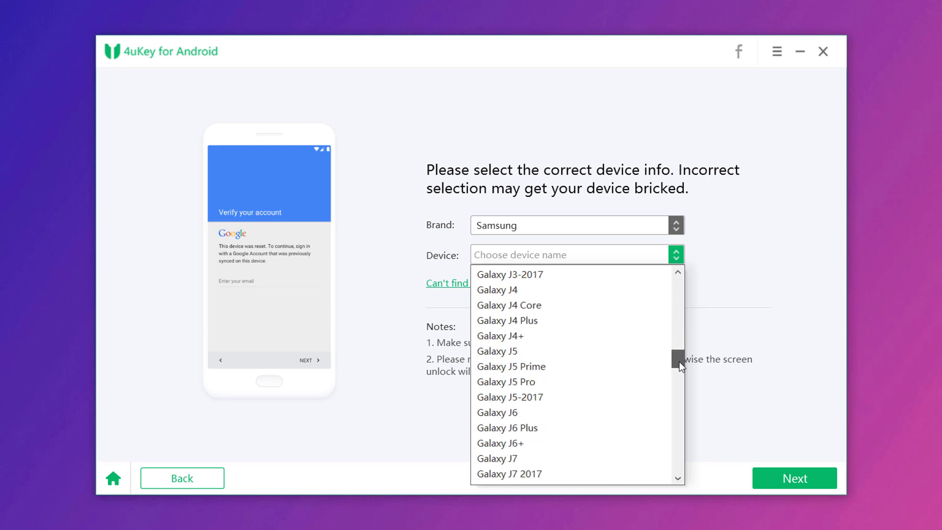
click(574, 356)
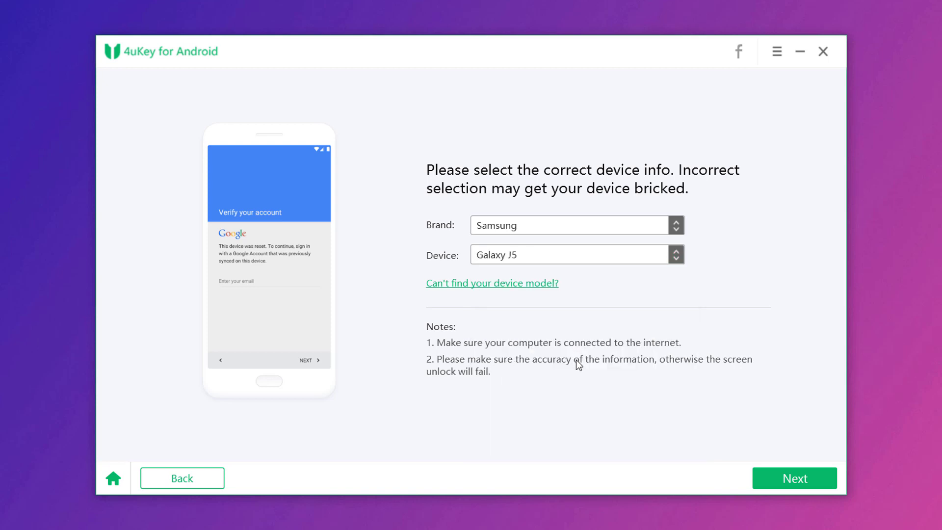
click(769, 482)
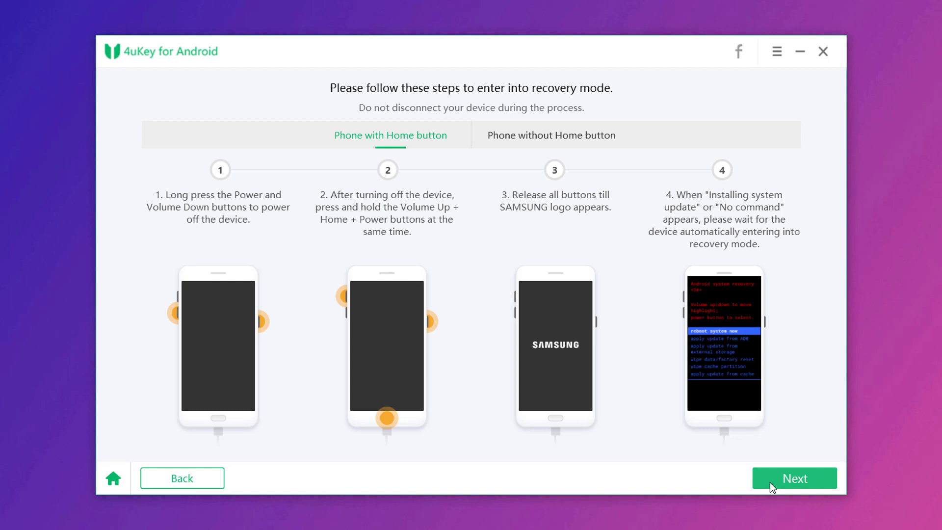
Step: Continue past recovery mode and set PDA info to J500HXXU1APA2
click(770, 481)
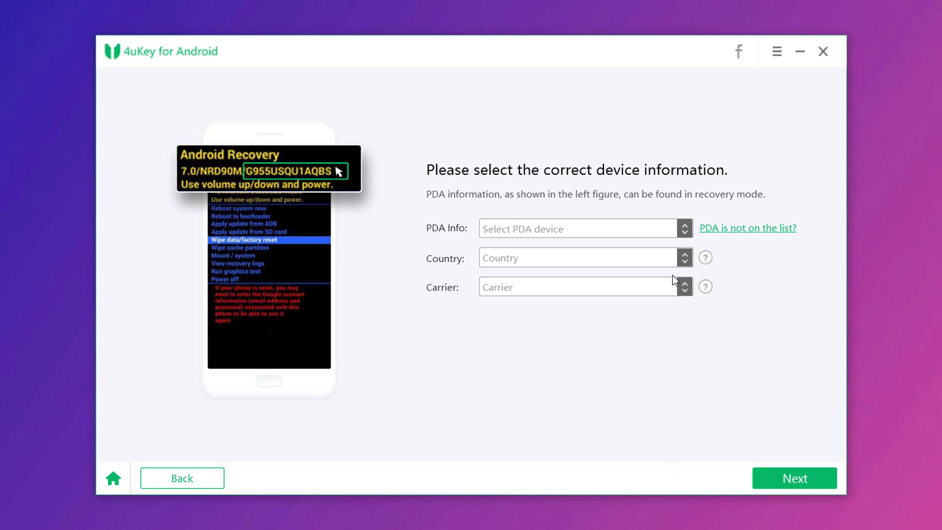
click(687, 226)
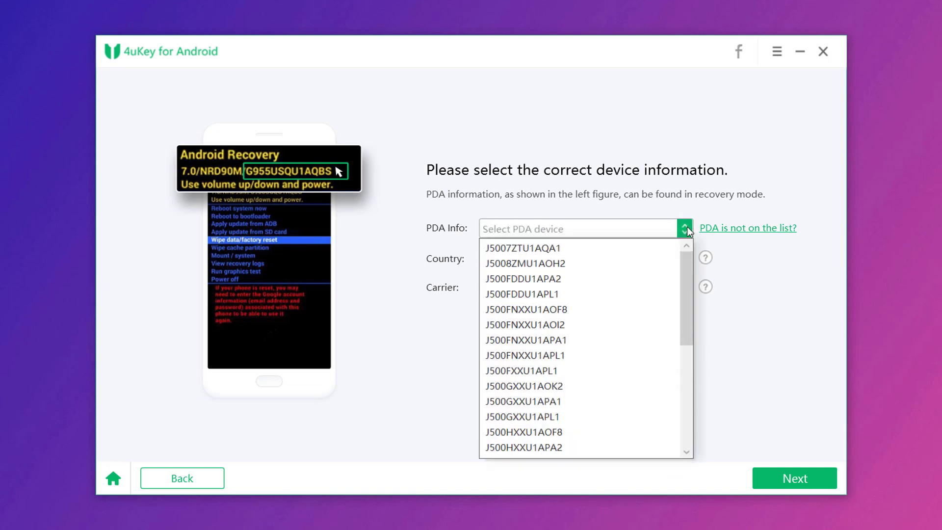
scroll(690, 284, down, 1)
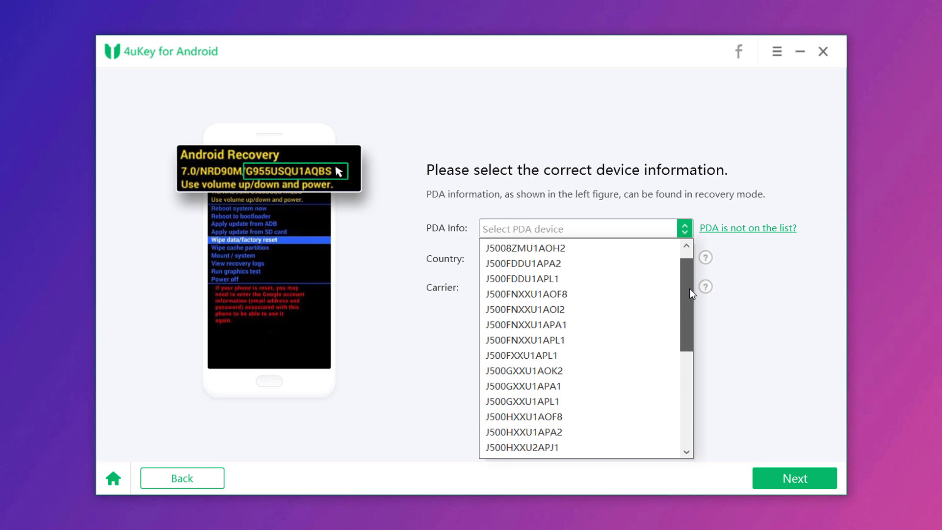
scroll(691, 301, down, 3)
scroll(688, 332, down, 1)
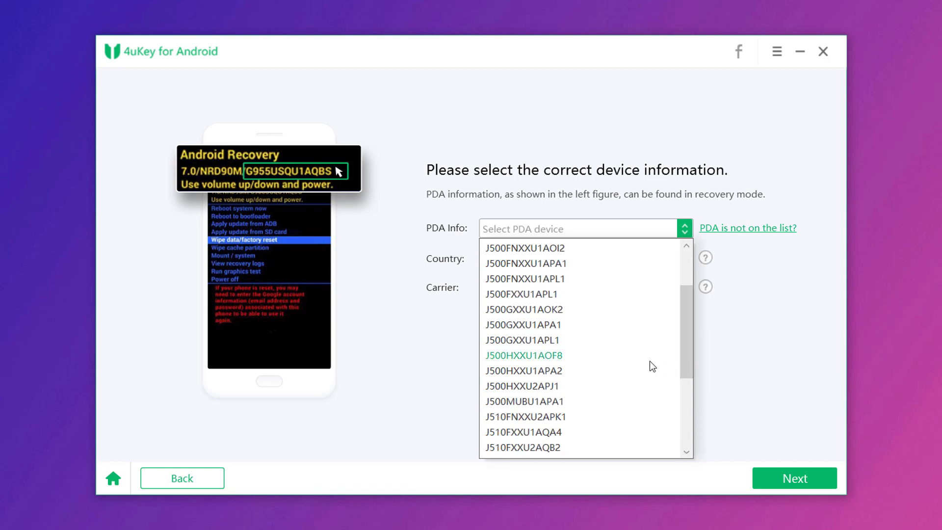
click(524, 370)
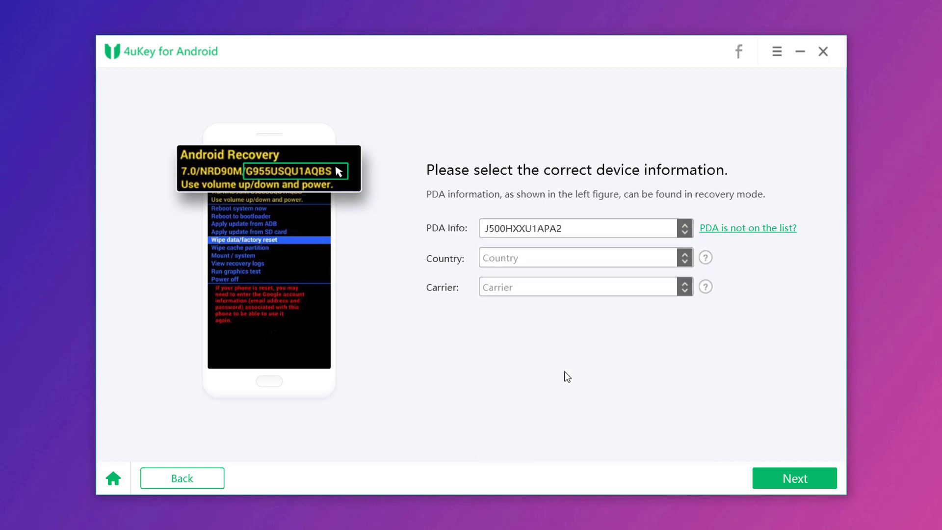
Step: Set the country to Pakistan and the carrier to OPEN
click(685, 257)
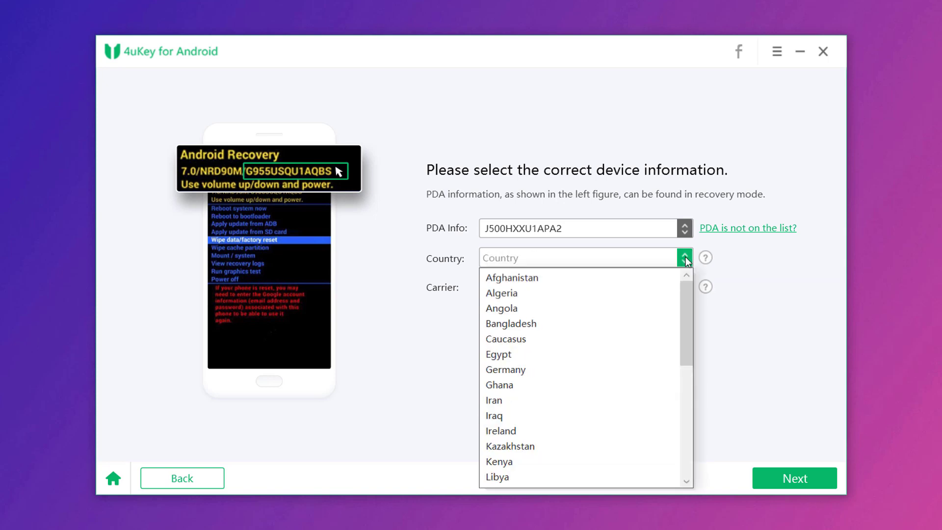
drag(691, 301, 687, 380)
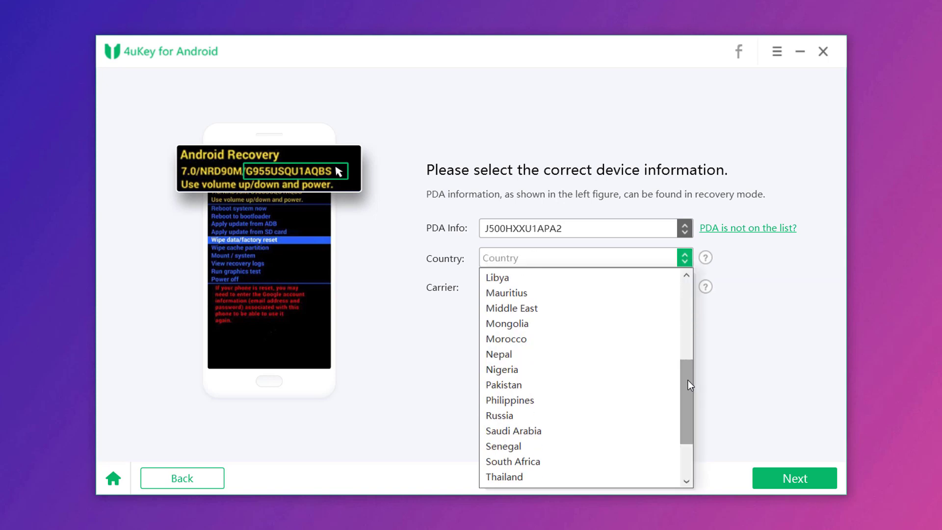
click(659, 380)
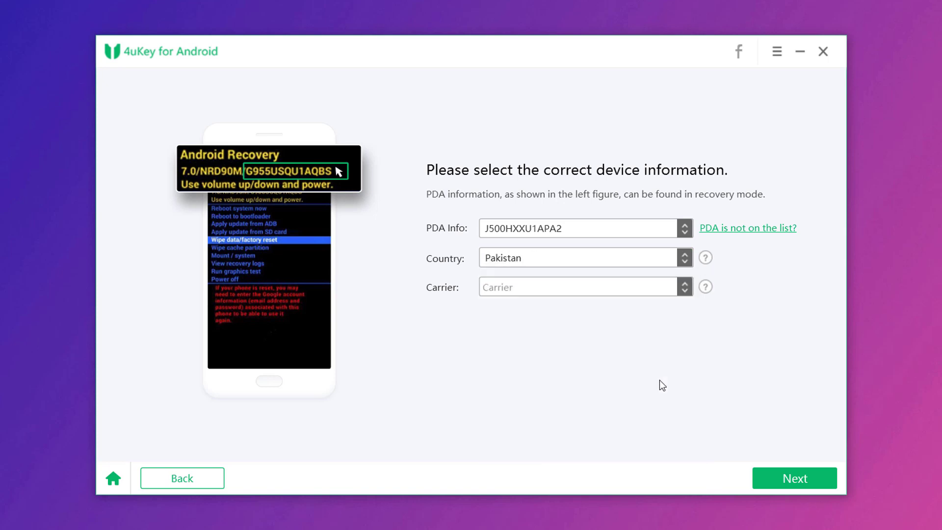
click(685, 287)
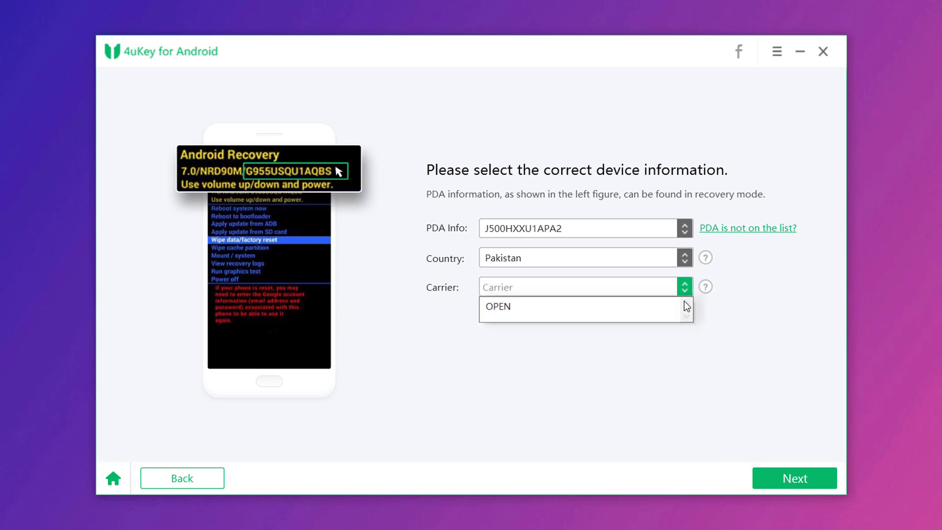
click(667, 308)
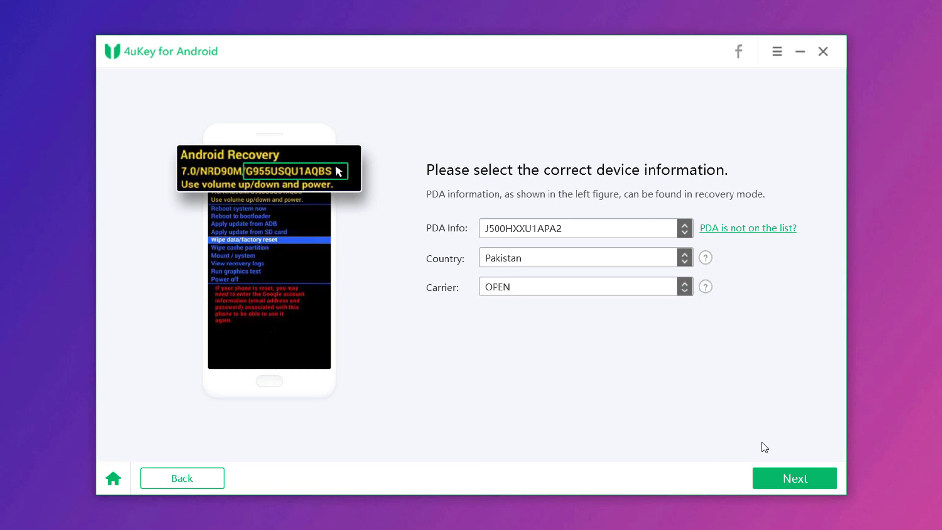
Step: Submit the device information and confirm it as correct
click(771, 474)
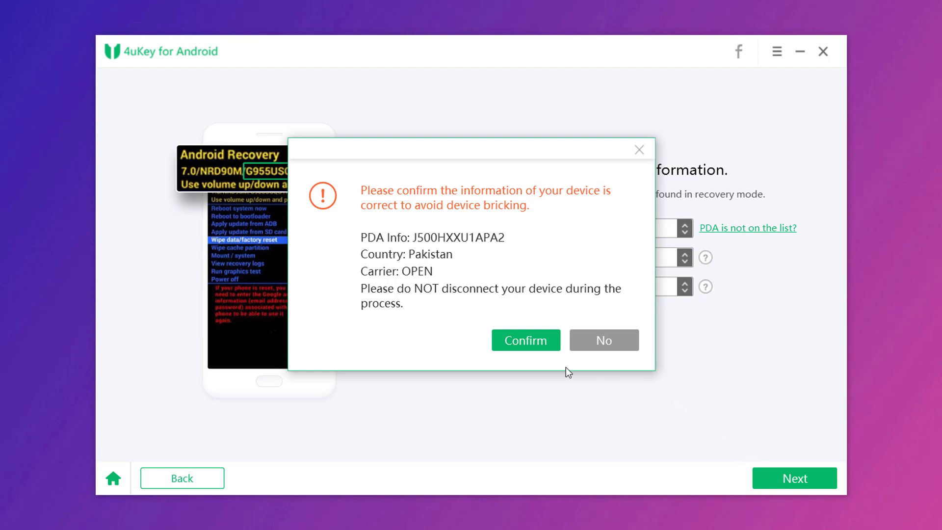
click(540, 343)
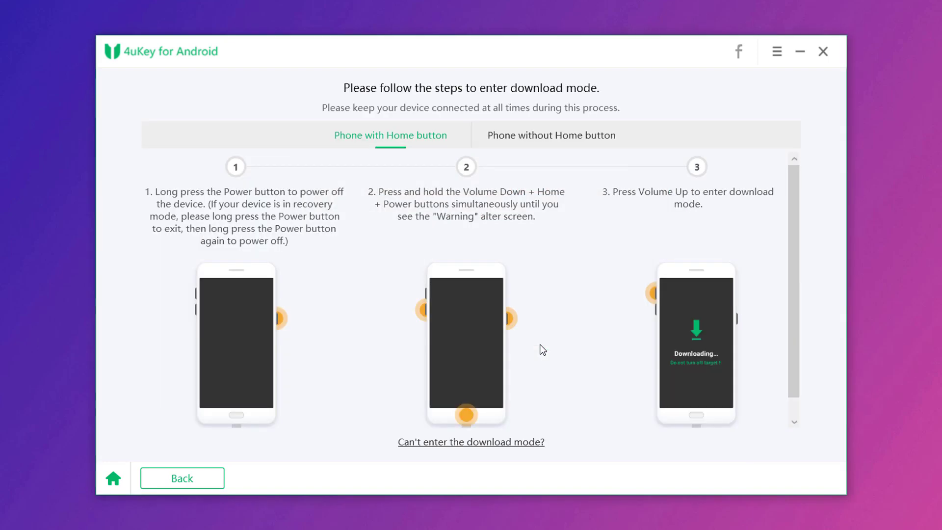